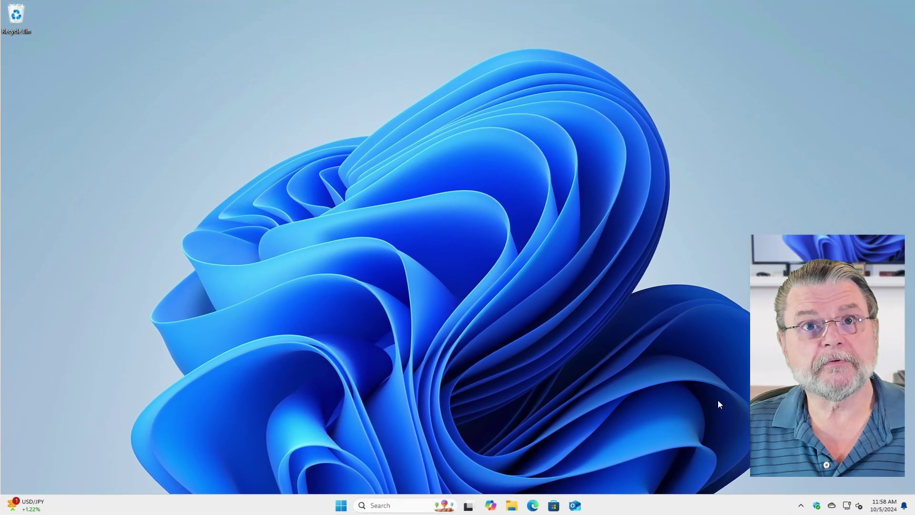
Step: Launch Microsoft Edge from the taskbar so it opens on a new tab
{"action": "left_click", "coordinate": [533, 506]}
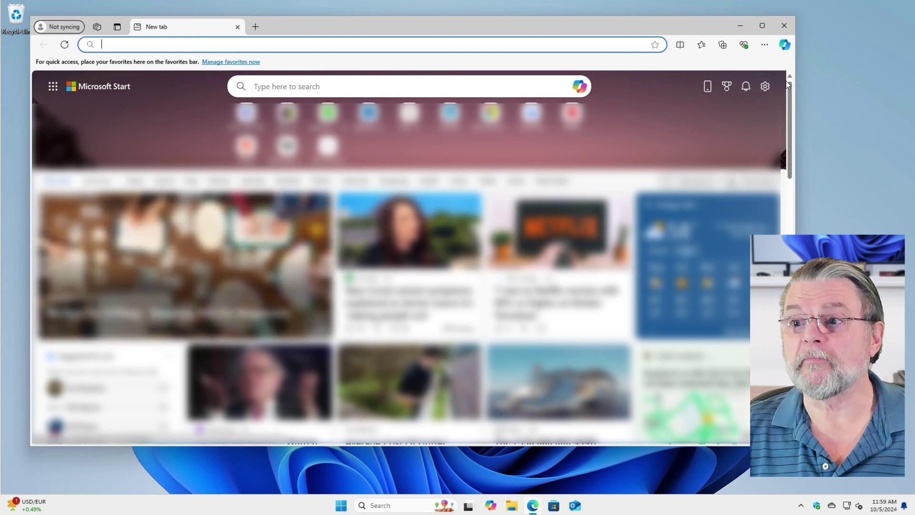
Step: Go to Edge Settings' 'Start, home, and new tabs' page via the main menu
{"action": "left_click", "coordinate": [764, 47]}
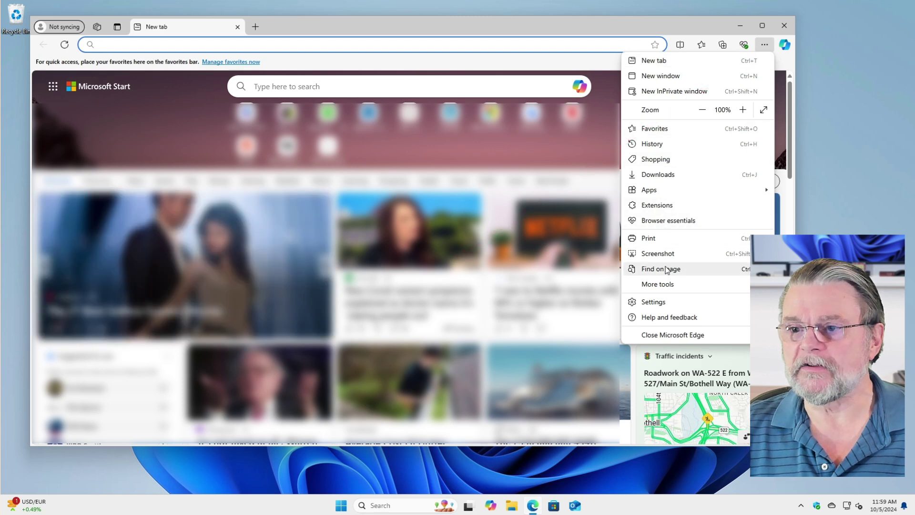
{"action": "left_click", "coordinate": [666, 304]}
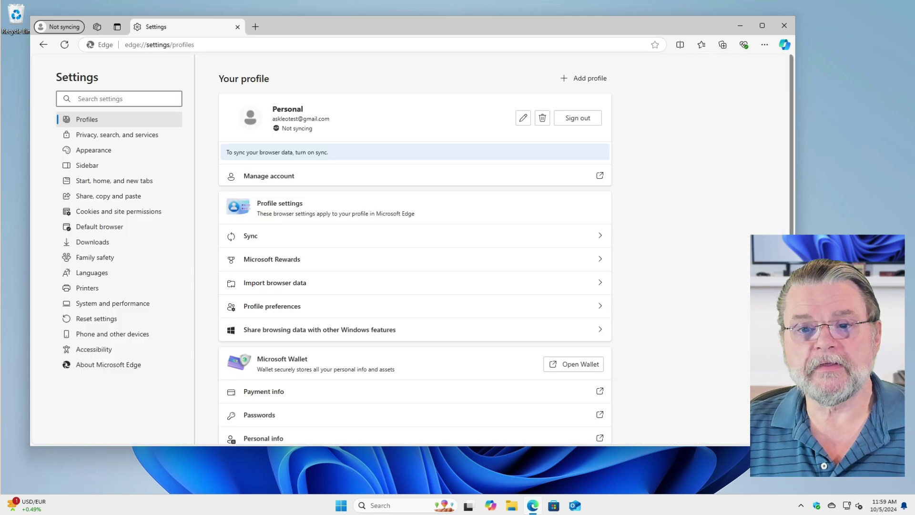
{"action": "left_click", "coordinate": [120, 182]}
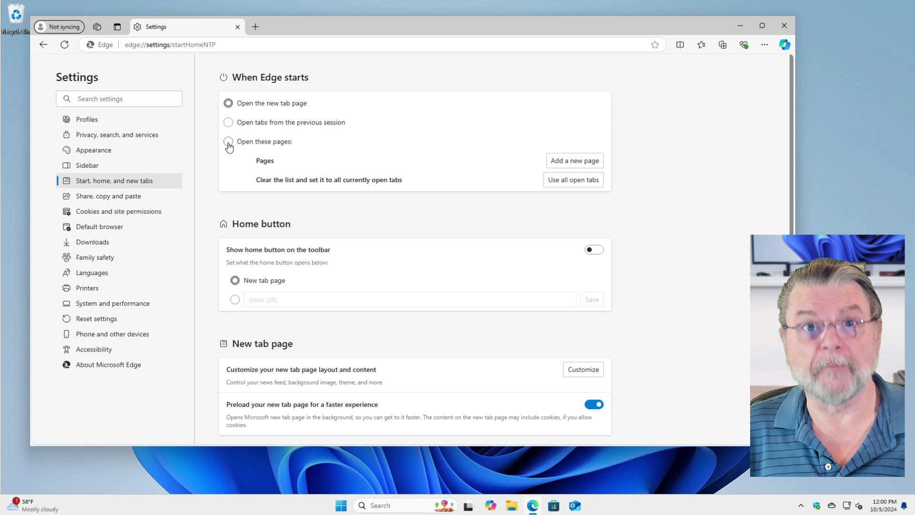
{"action": "left_click", "coordinate": [229, 143]}
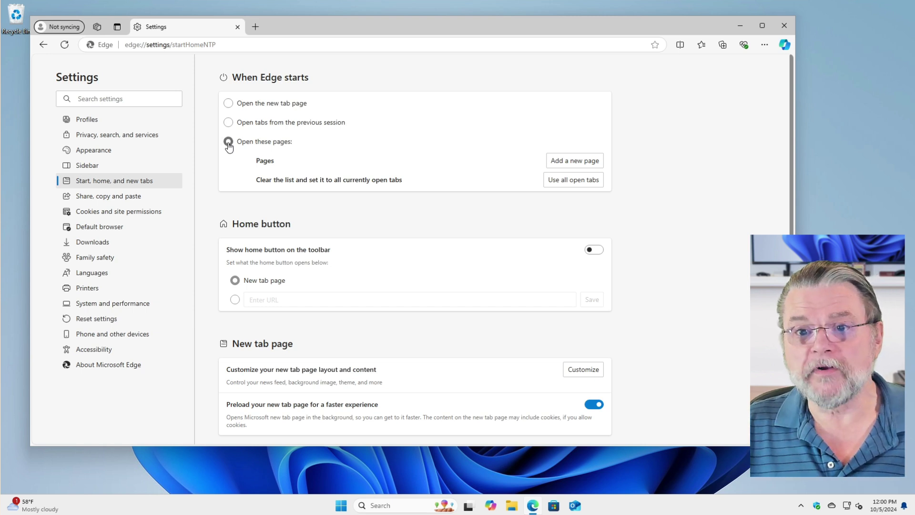
{"action": "left_click", "coordinate": [579, 164]}
{"action": "type", "text": "h"}
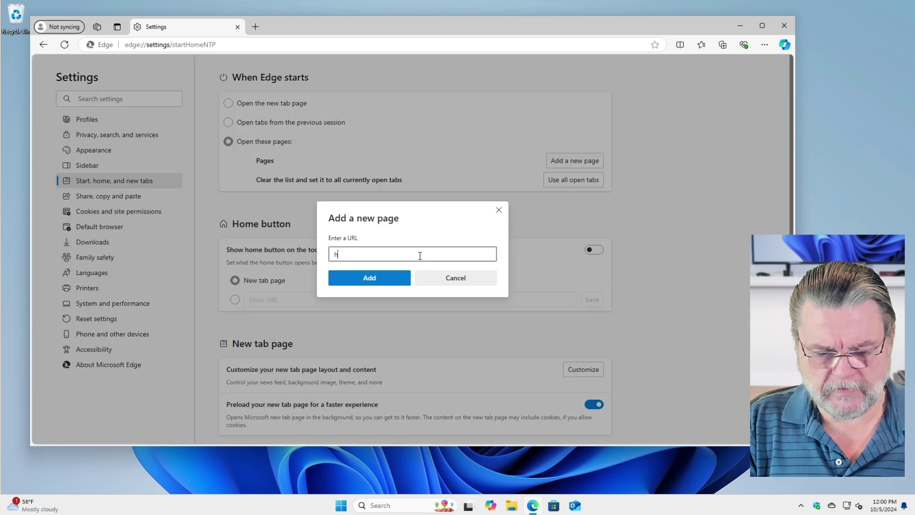
{"action": "type", "text": "ttps://"}
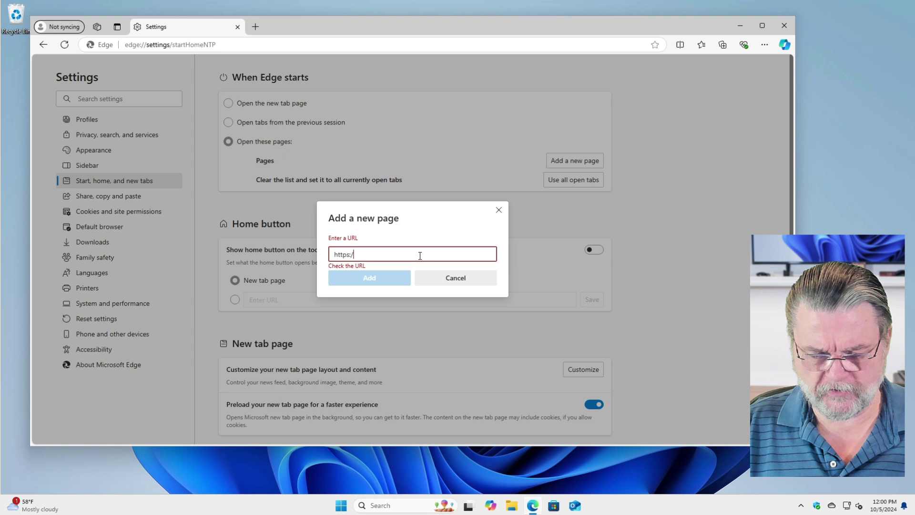
{"action": "type", "text": "askleo.com"}
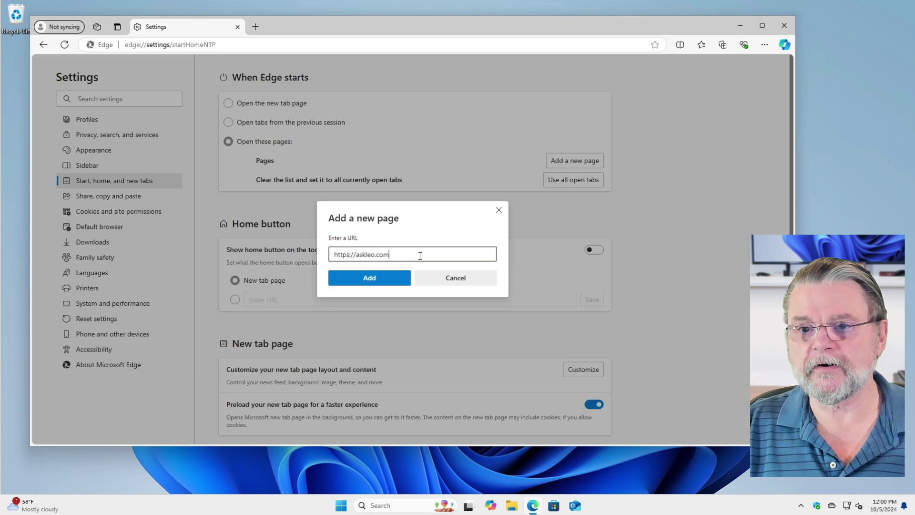
{"action": "left_click", "coordinate": [398, 284]}
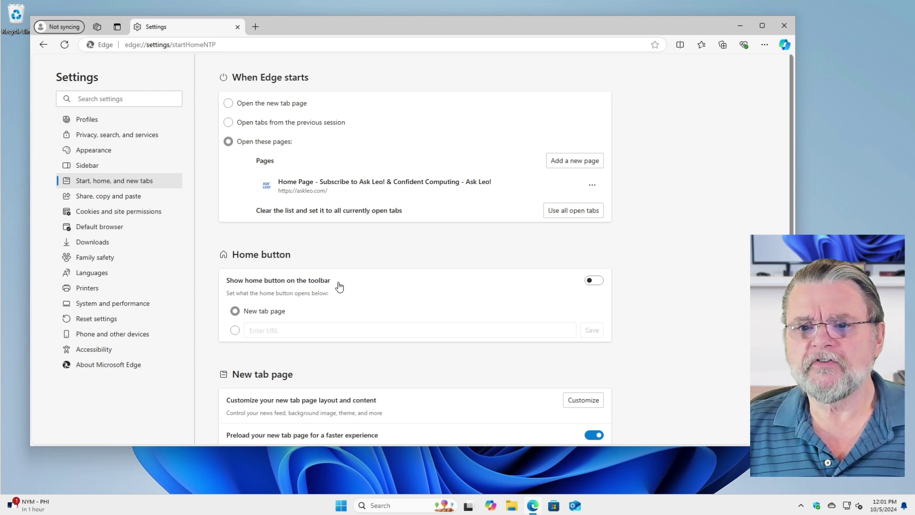
{"action": "left_click", "coordinate": [595, 281]}
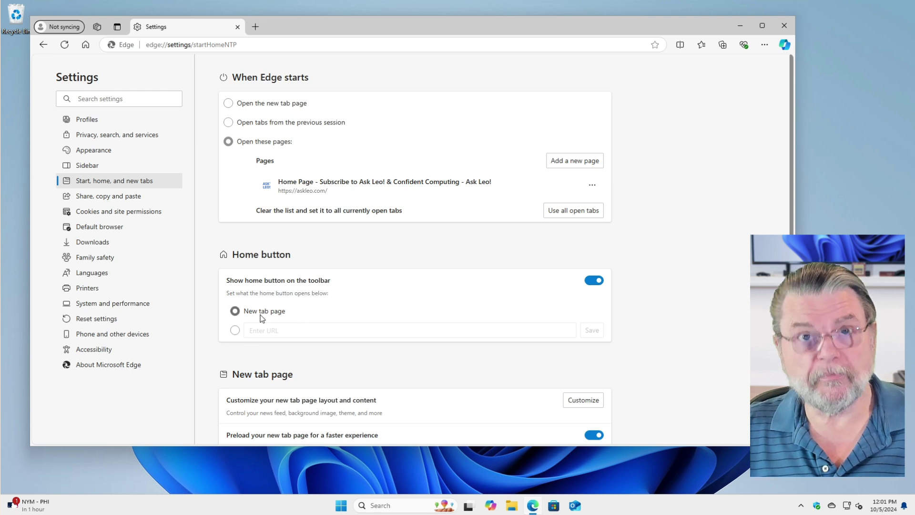
{"action": "left_click", "coordinate": [236, 331]}
{"action": "type", "text": "https://askleo.com"}
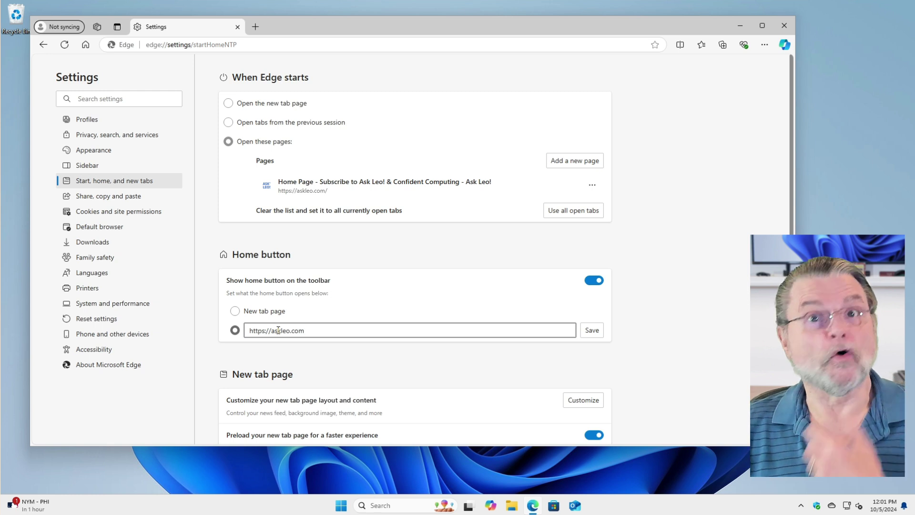
{"action": "key", "text": "Return"}
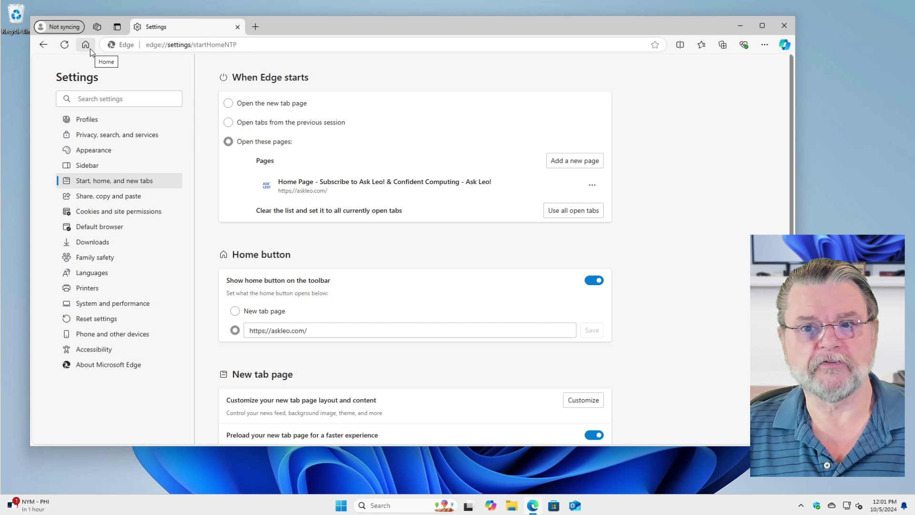
{"action": "scroll", "coordinate": [359, 286], "scroll_direction": "down", "scroll_amount": 1}
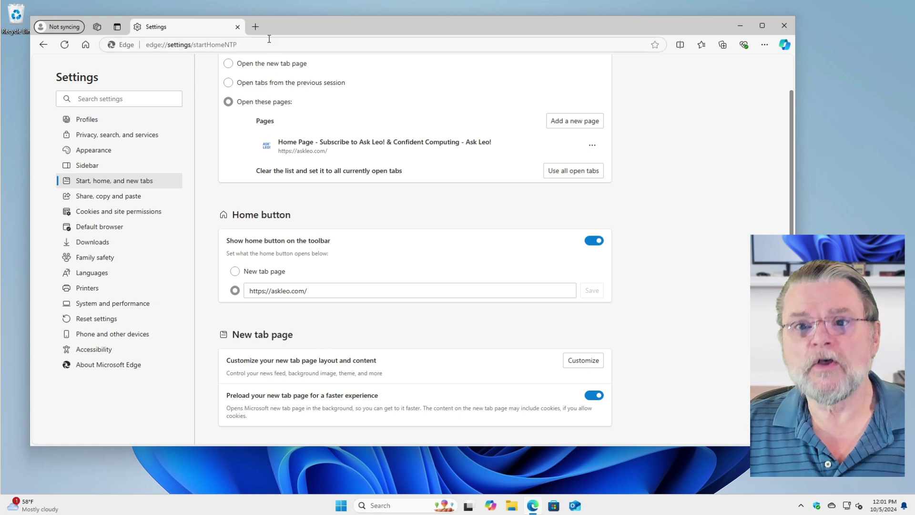
Step: In a new tab, turn off quick links, the news feed and the background image
{"action": "left_click", "coordinate": [256, 28]}
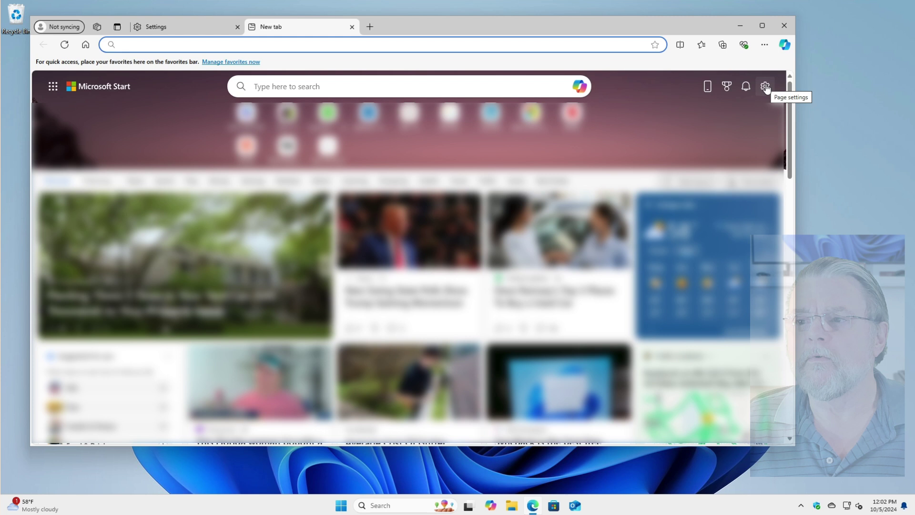
{"action": "left_click", "coordinate": [766, 87]}
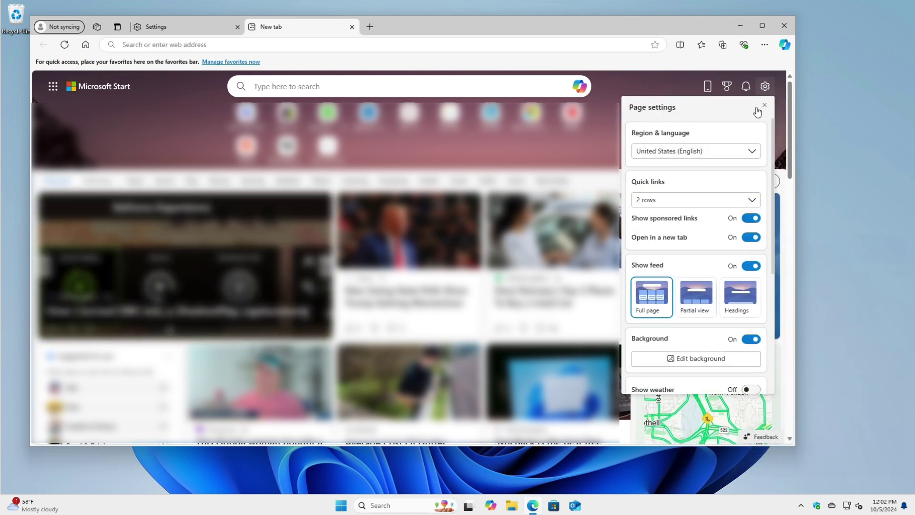
{"action": "left_click", "coordinate": [718, 205]}
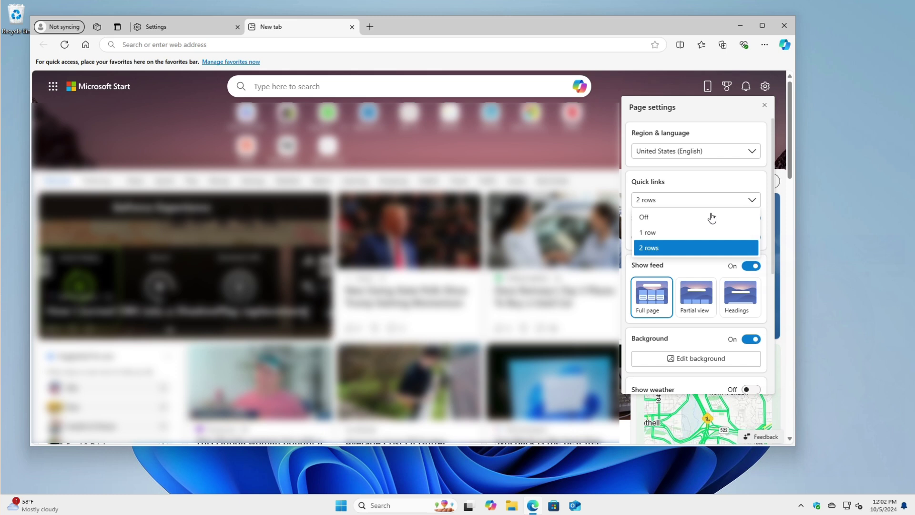
{"action": "left_click", "coordinate": [710, 218]}
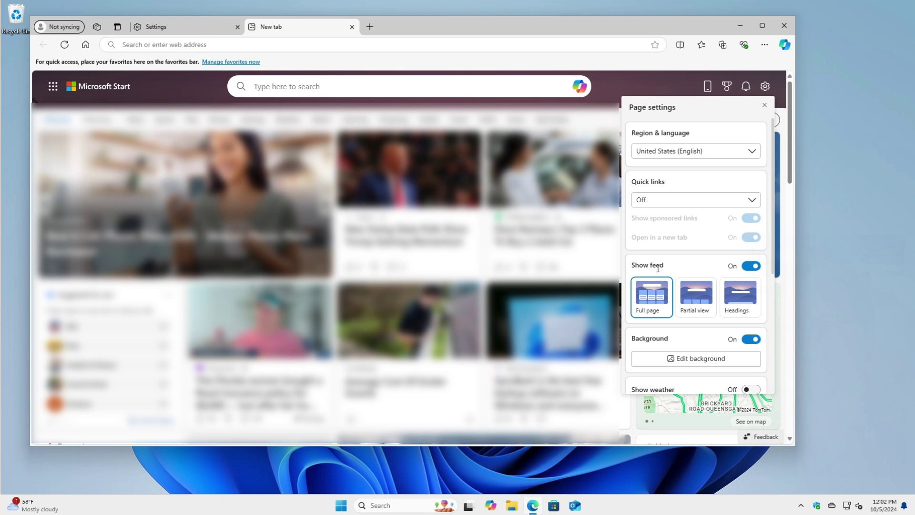
{"action": "left_click", "coordinate": [750, 266]}
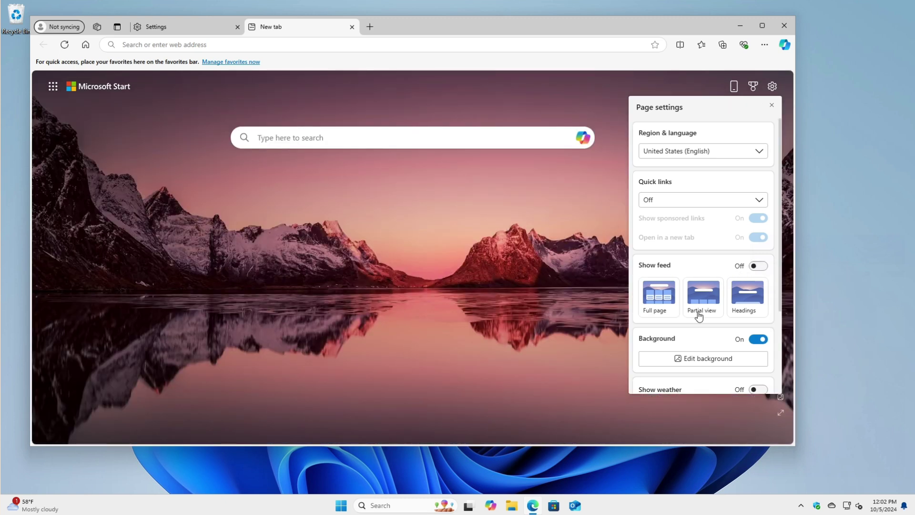
{"action": "scroll", "coordinate": [708, 300], "scroll_direction": "down", "scroll_amount": 3}
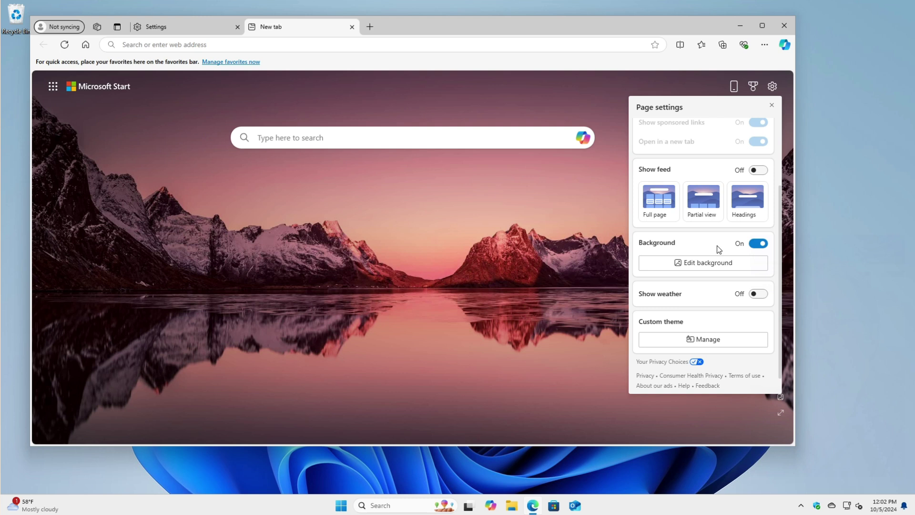
{"action": "left_click", "coordinate": [754, 245]}
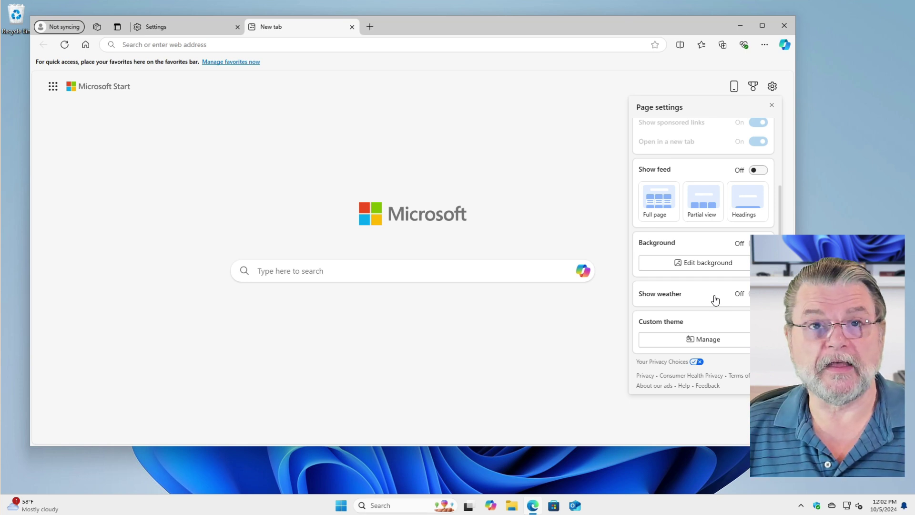
{"action": "left_click", "coordinate": [576, 89]}
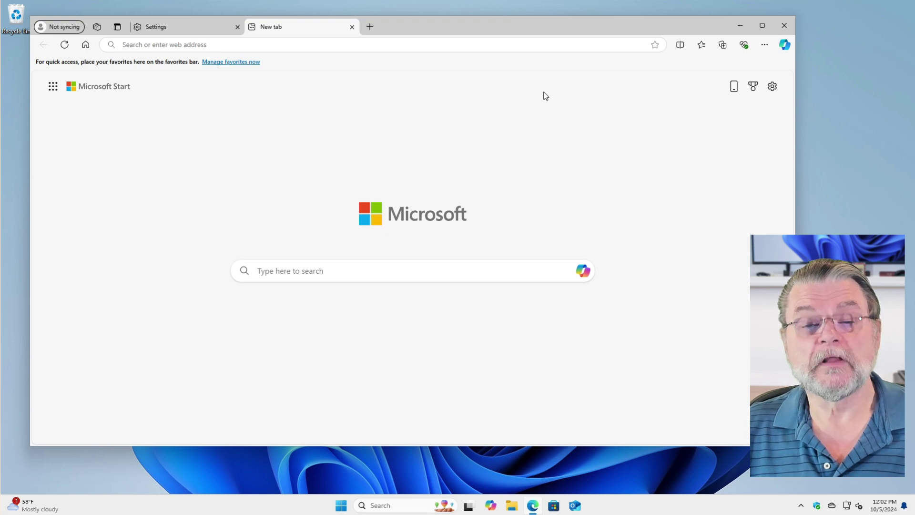
Step: Restart Edge, load askleo.com with Home, close that tab and open a new one
{"action": "left_click", "coordinate": [784, 26]}
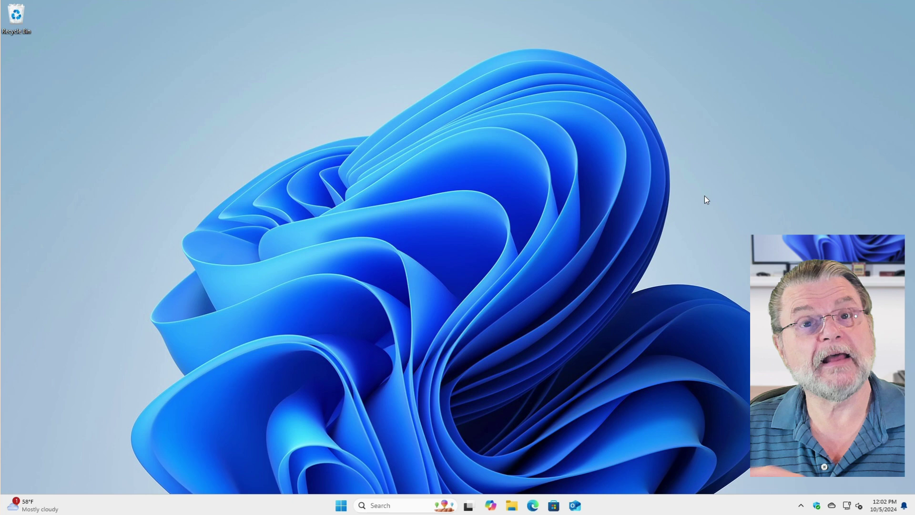
{"action": "left_click", "coordinate": [533, 506]}
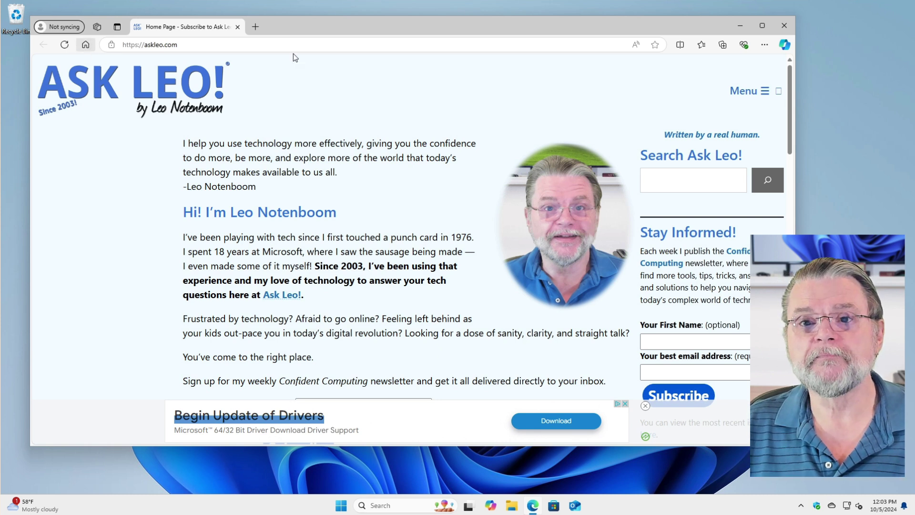
{"action": "left_click", "coordinate": [255, 31]}
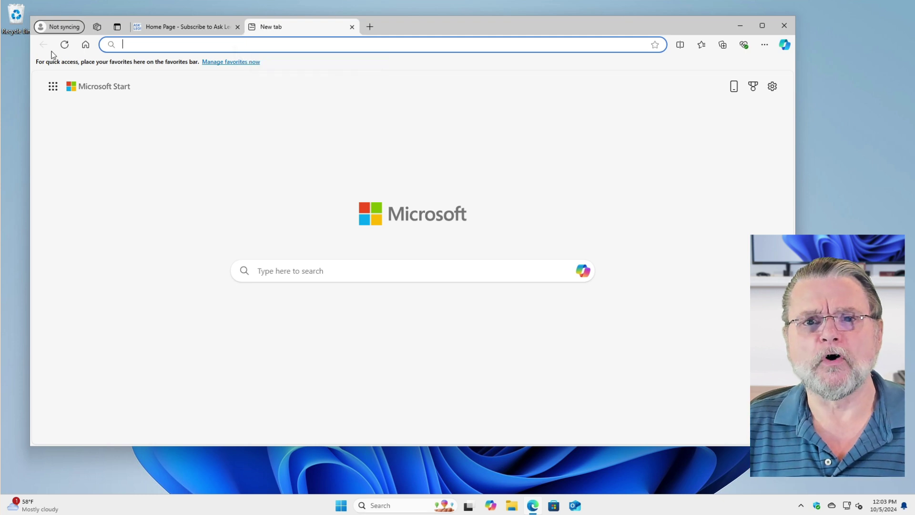
{"action": "left_click", "coordinate": [85, 46]}
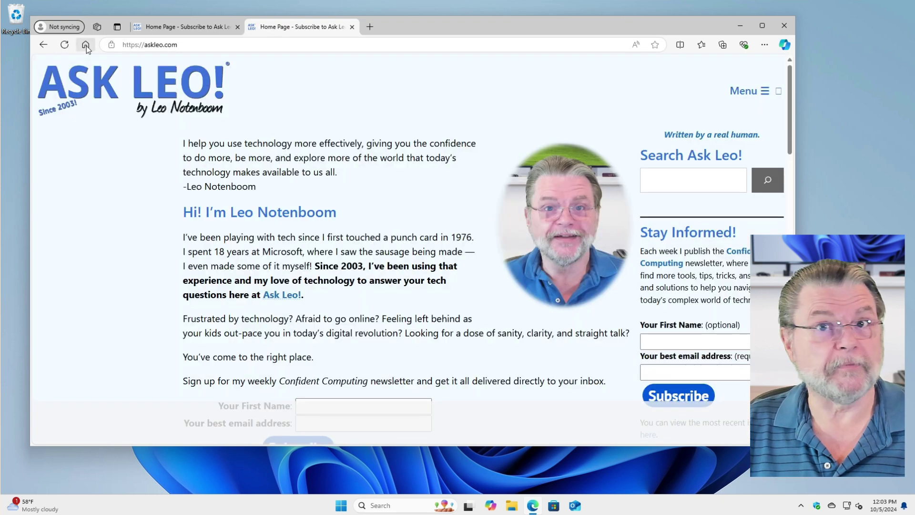
{"action": "left_click", "coordinate": [352, 26]}
{"action": "left_click", "coordinate": [251, 27]}
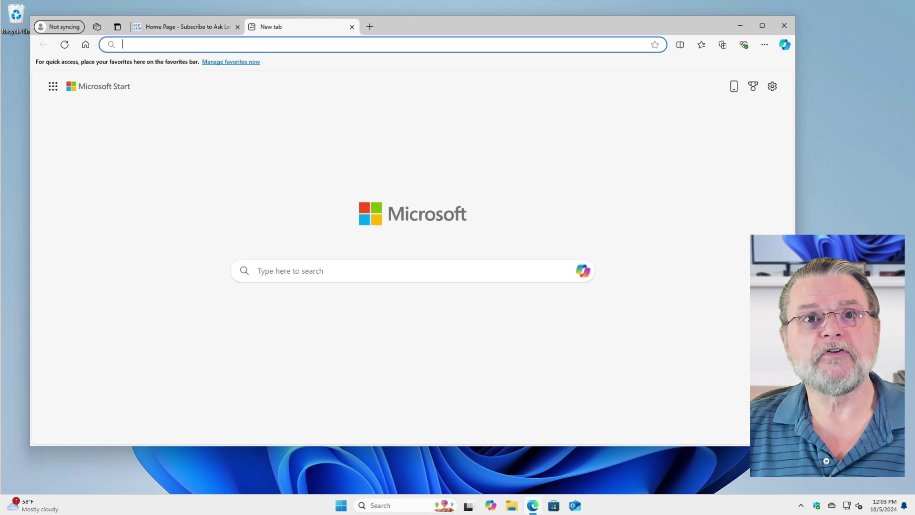
Step: Load the pasted New Tab Changer add-on page and reach its Extensions listing
{"action": "type", "text": "https://microsoftedge.microsoft.com/addons/detail/new-tab-changer/dlbnebcbaeajdpekcdhmcgdhoodcjpeg"}
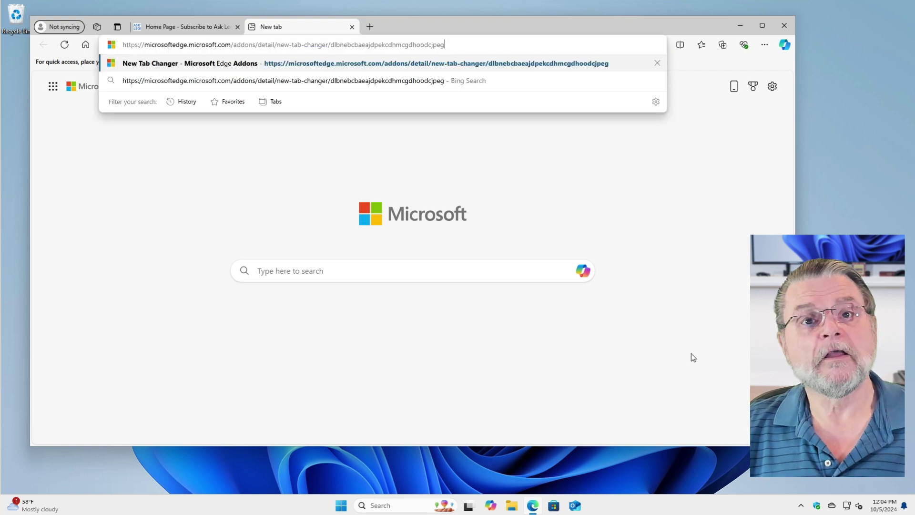
{"action": "key", "text": "Return"}
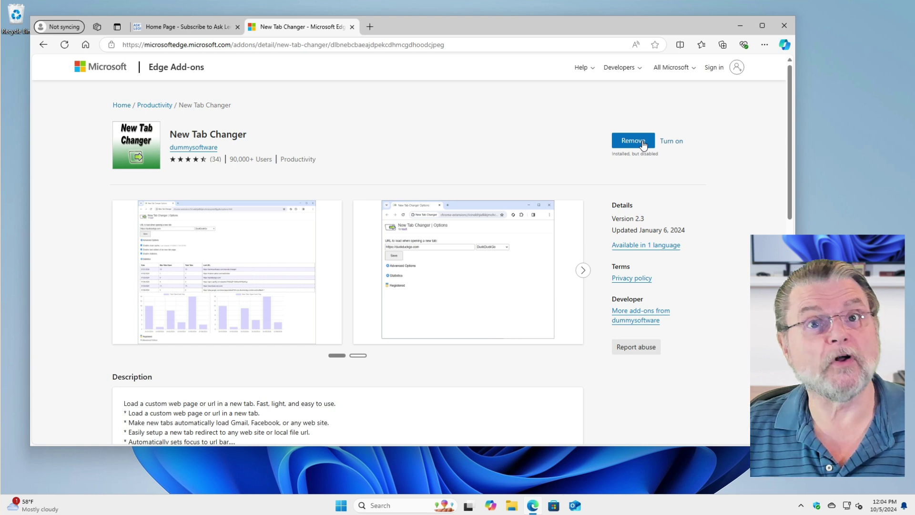
{"action": "left_click", "coordinate": [670, 142]}
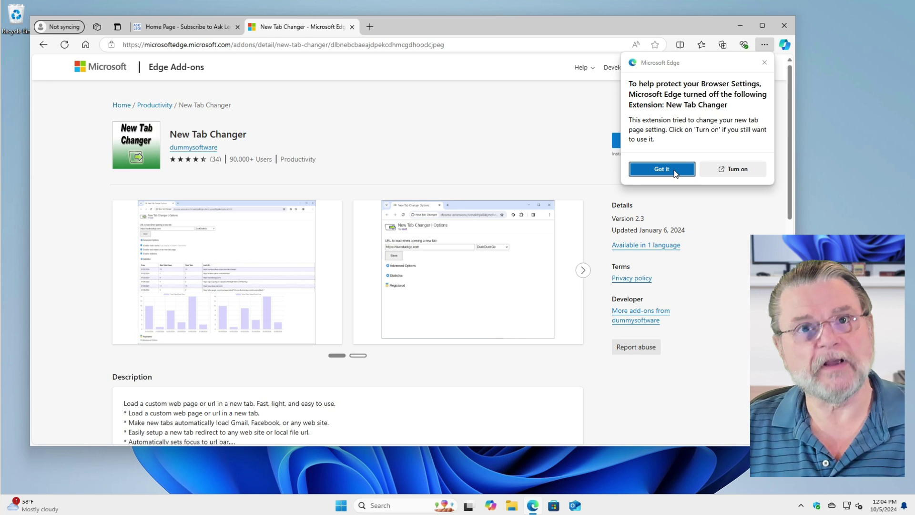
{"action": "left_click", "coordinate": [674, 174]}
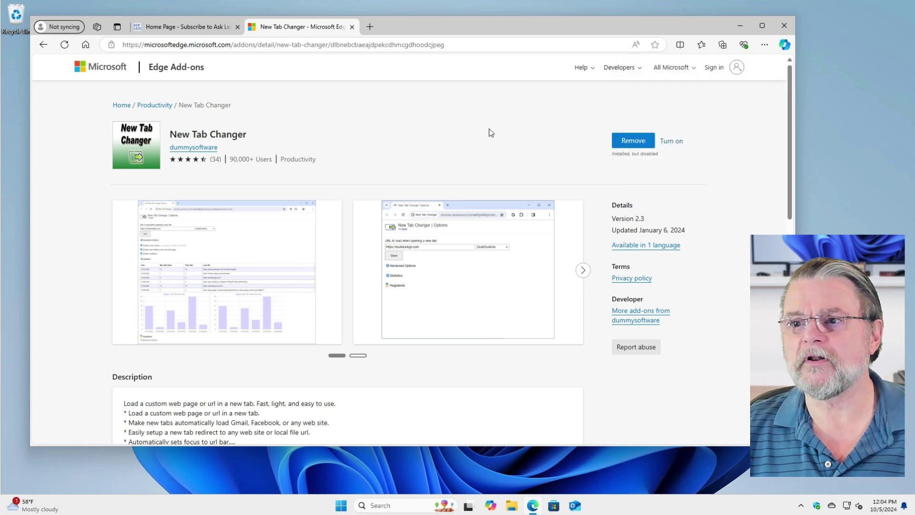
{"action": "left_click", "coordinate": [679, 143]}
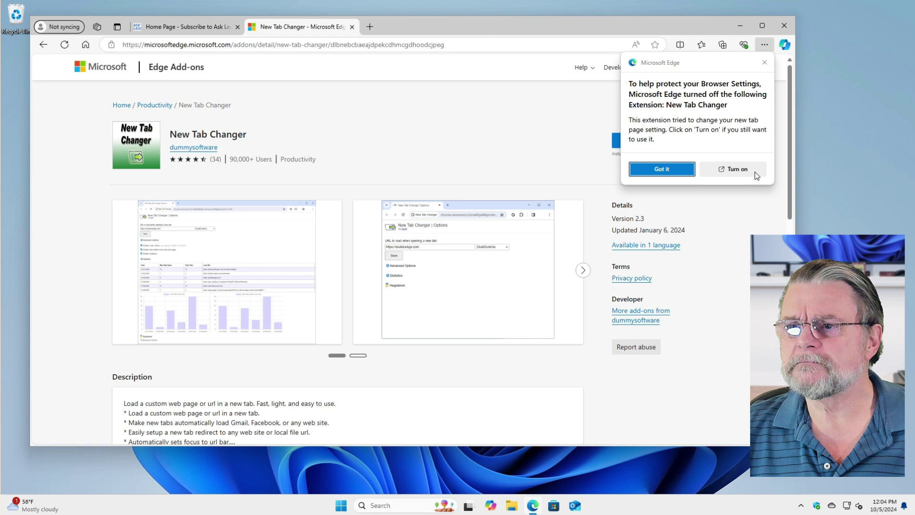
{"action": "left_click", "coordinate": [736, 169]}
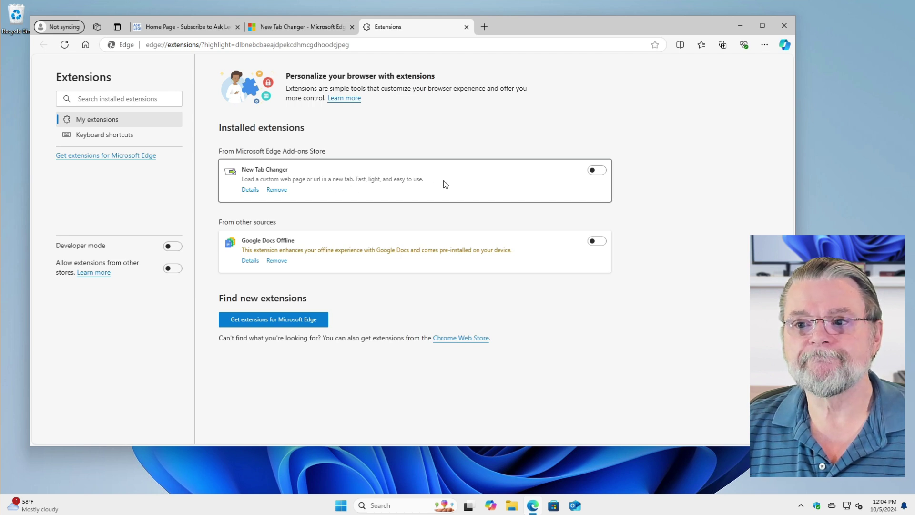
Step: Enable New Tab Changer and bring up its extension options
{"action": "left_click", "coordinate": [597, 171]}
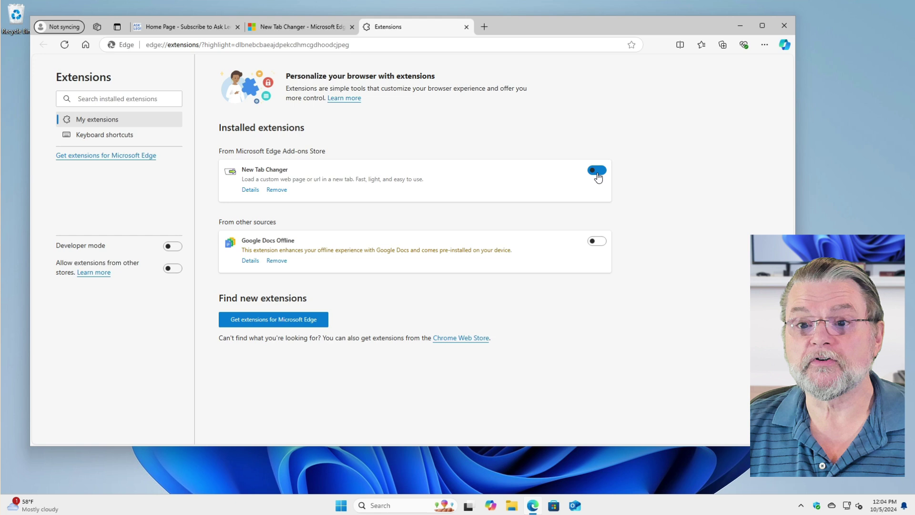
{"action": "left_click", "coordinate": [248, 191]}
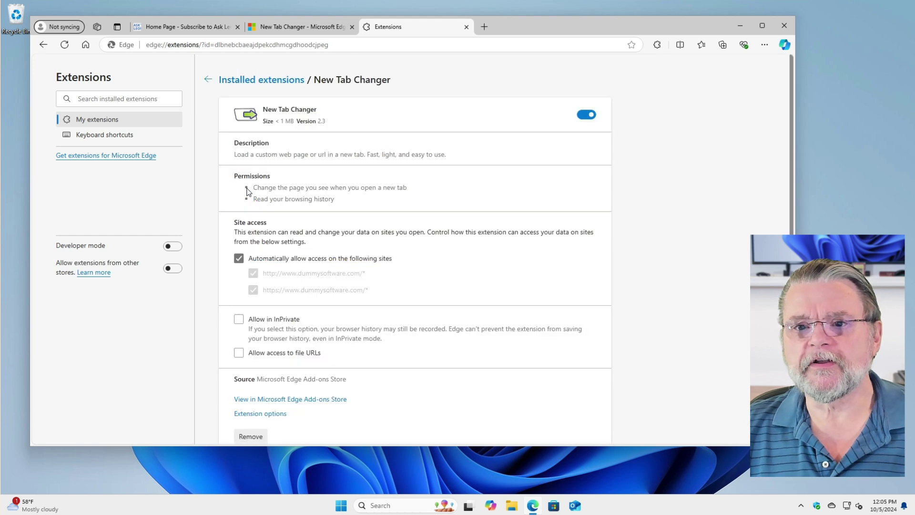
{"action": "scroll", "coordinate": [333, 293], "scroll_direction": "down", "scroll_amount": 1}
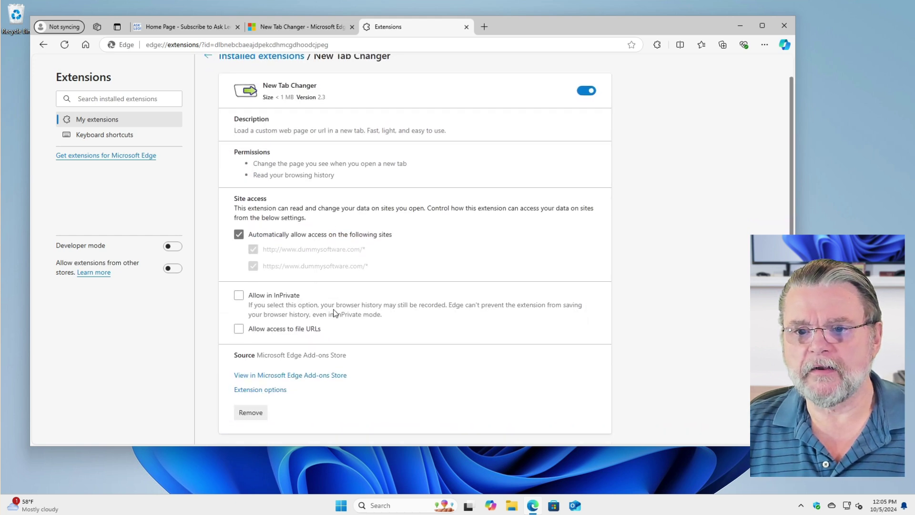
{"action": "left_click", "coordinate": [279, 391]}
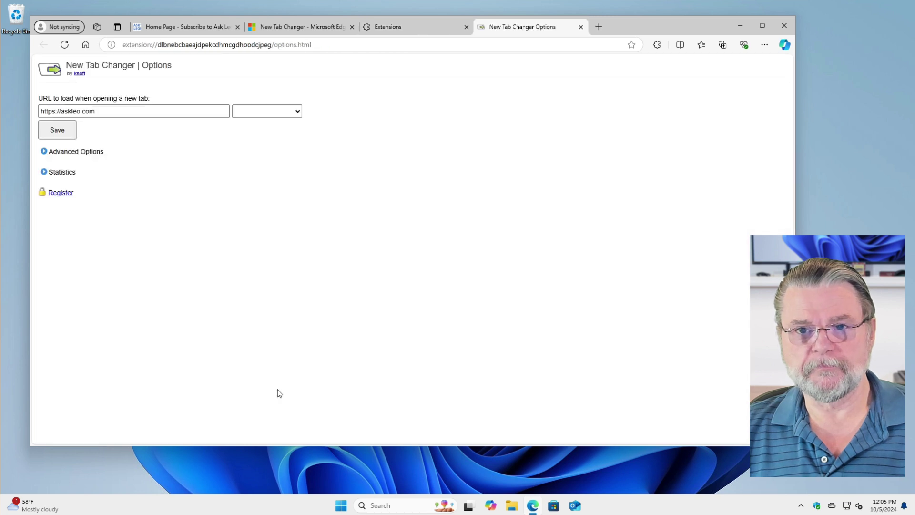
{"action": "left_click", "coordinate": [159, 113]}
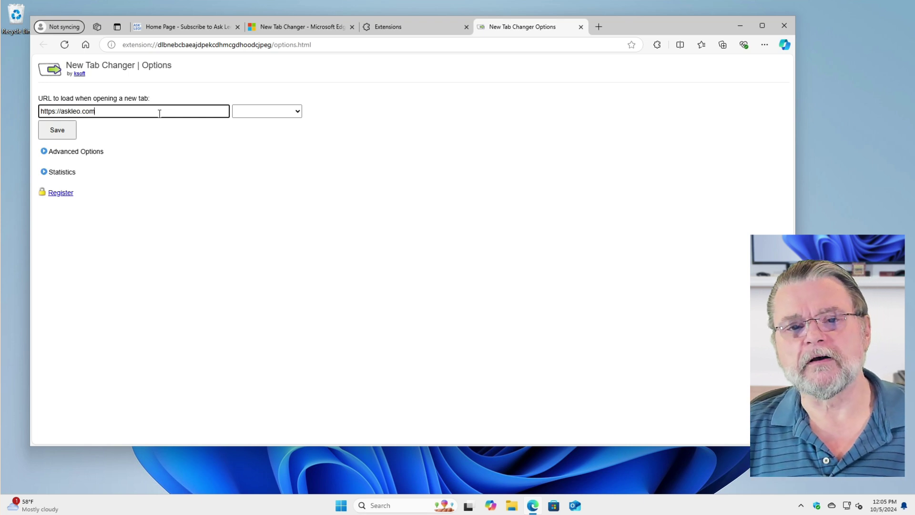
{"action": "key", "text": "ctrl+a"}
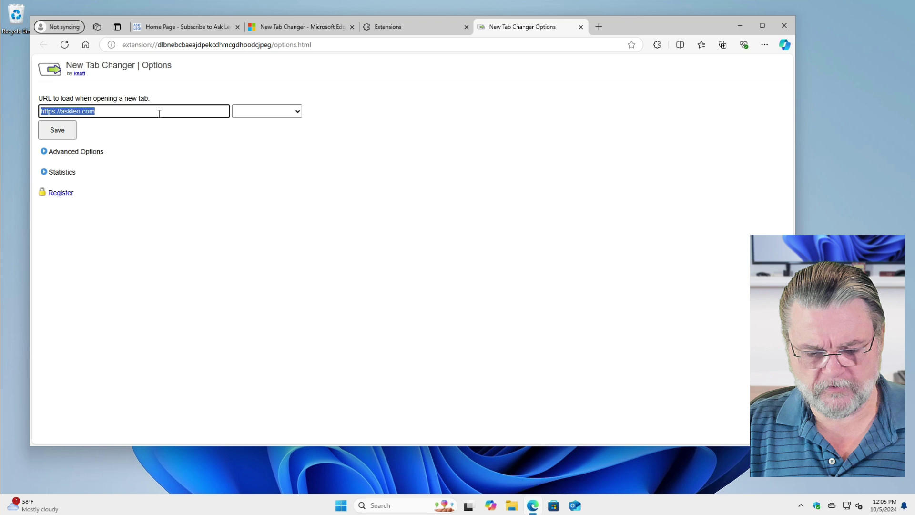
{"action": "type", "text": "https://duckd"}
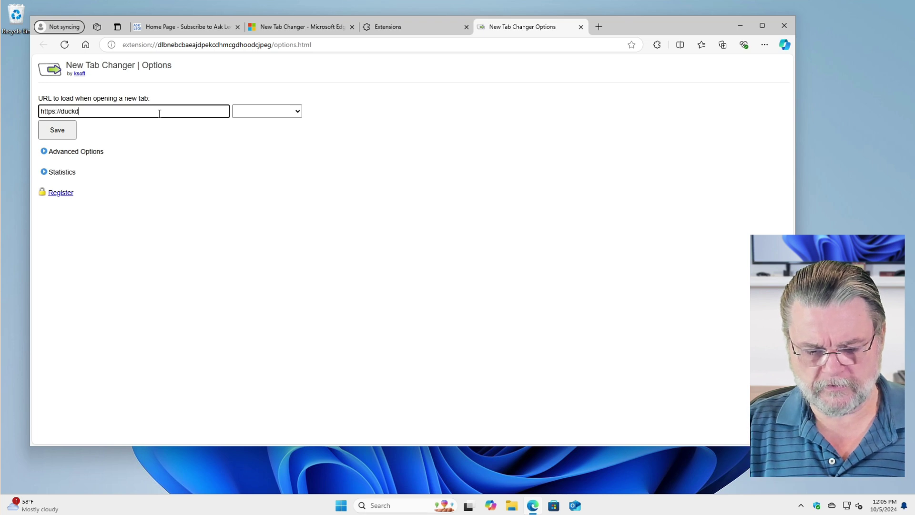
{"action": "type", "text": "uckgo.com"}
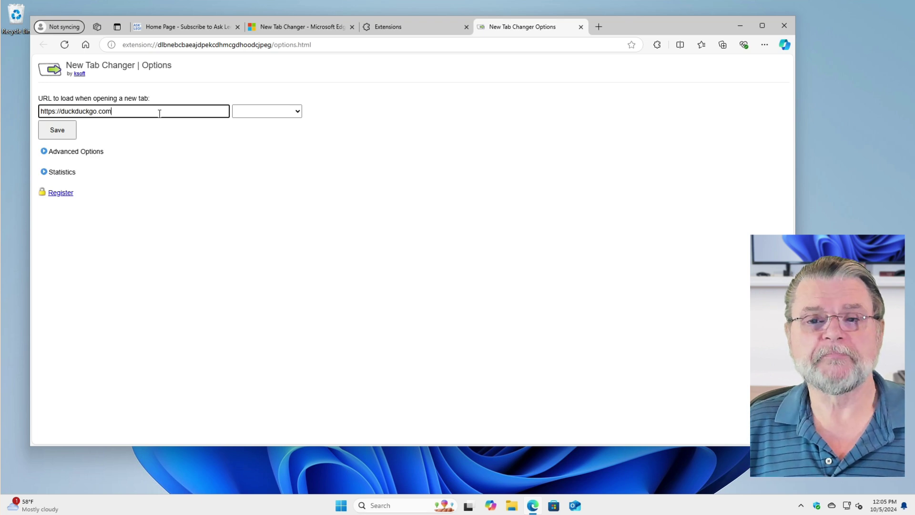
{"action": "left_click", "coordinate": [281, 112]}
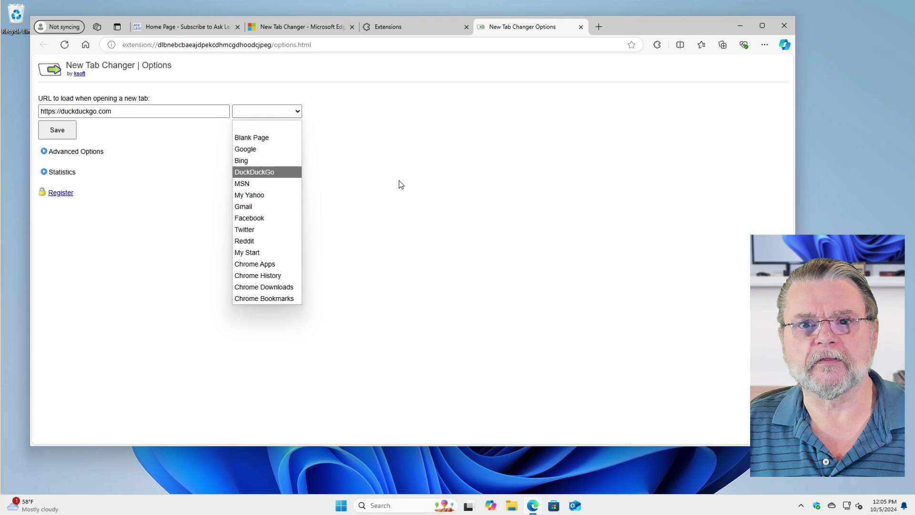
{"action": "left_click", "coordinate": [368, 185]}
{"action": "left_click", "coordinate": [157, 112]}
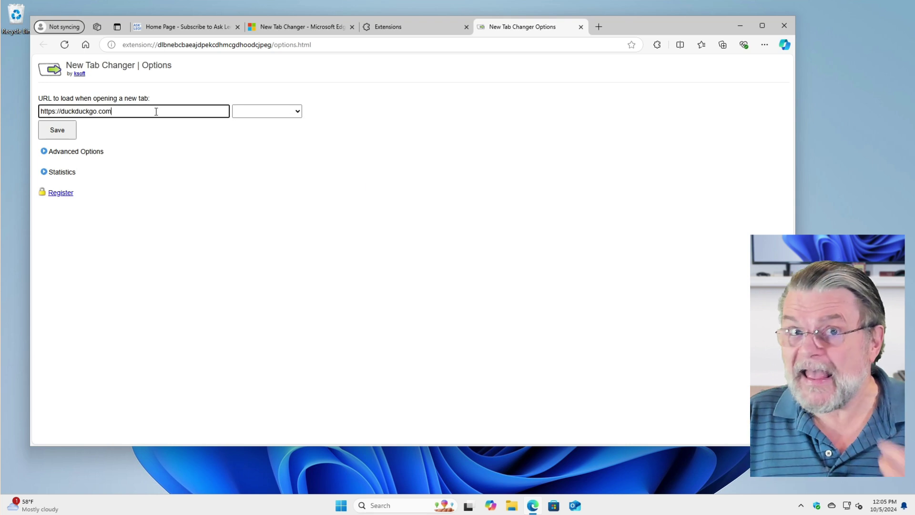
{"action": "left_click", "coordinate": [59, 132]}
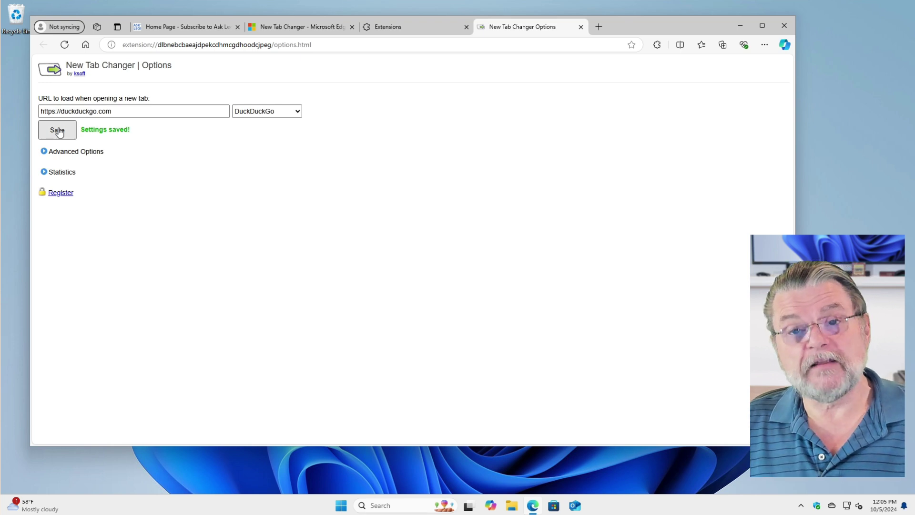
Step: Close the options and Extensions tabs, then open a new tab showing DuckDuckGo
{"action": "left_click", "coordinate": [581, 28]}
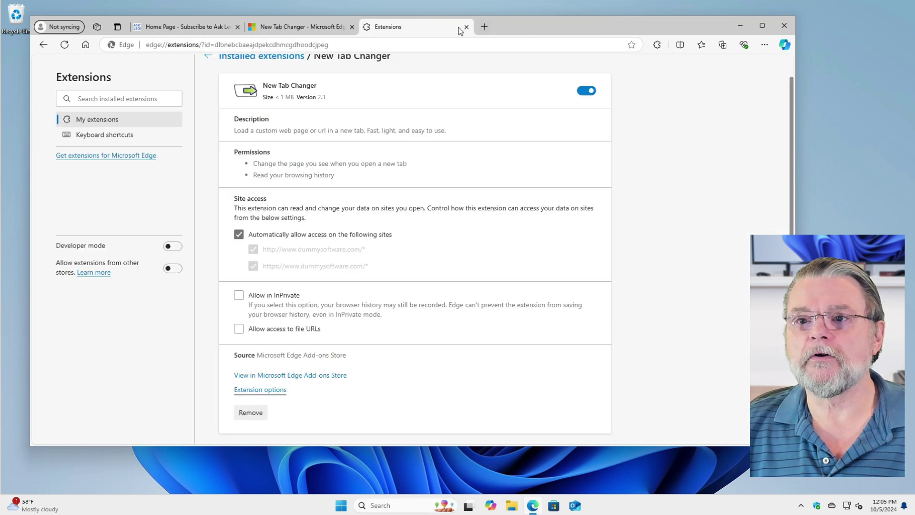
{"action": "left_click", "coordinate": [351, 26]}
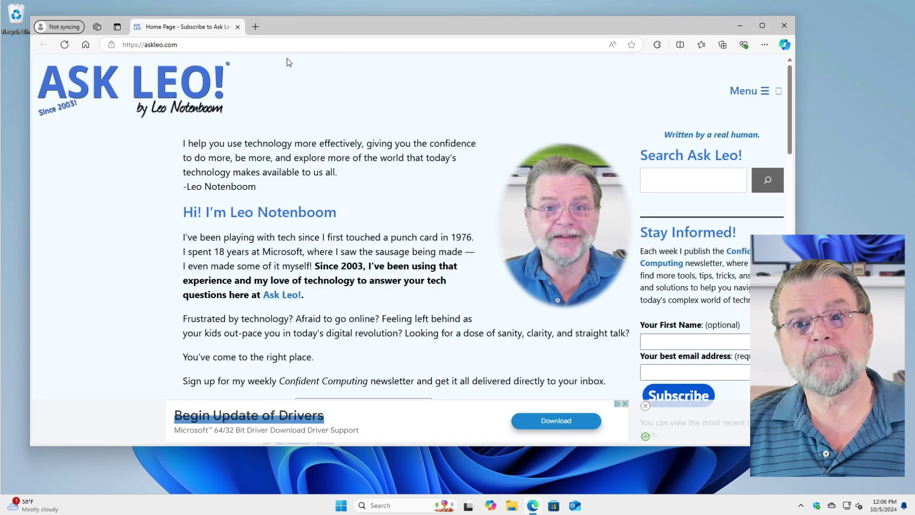
{"action": "left_click", "coordinate": [255, 27]}
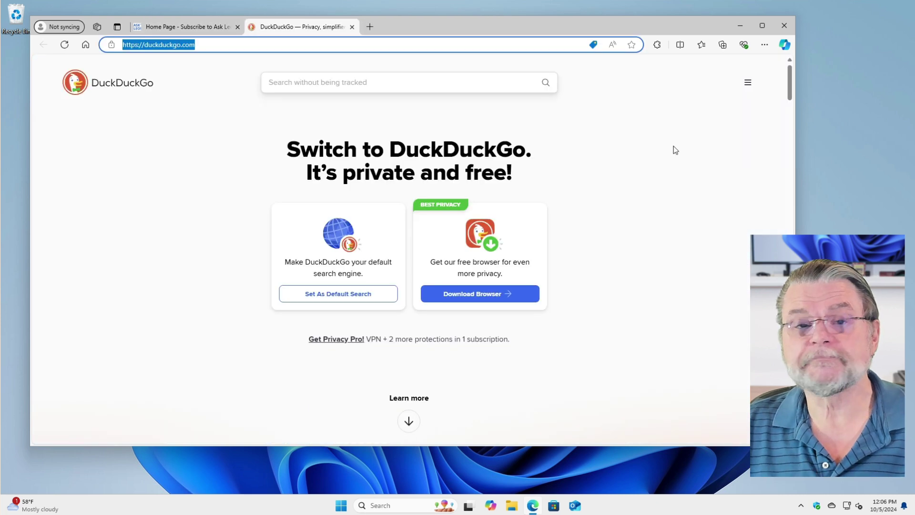